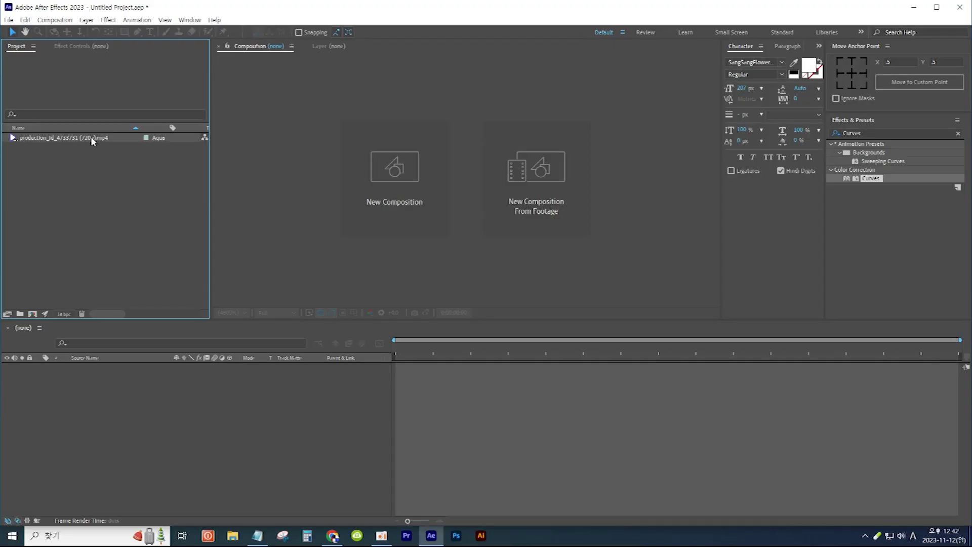
# - Create a composition from the window footage and preview it playing
pyautogui.click(92, 141)
pyautogui.moveTo(104, 141); pyautogui.dragTo(175, 379)
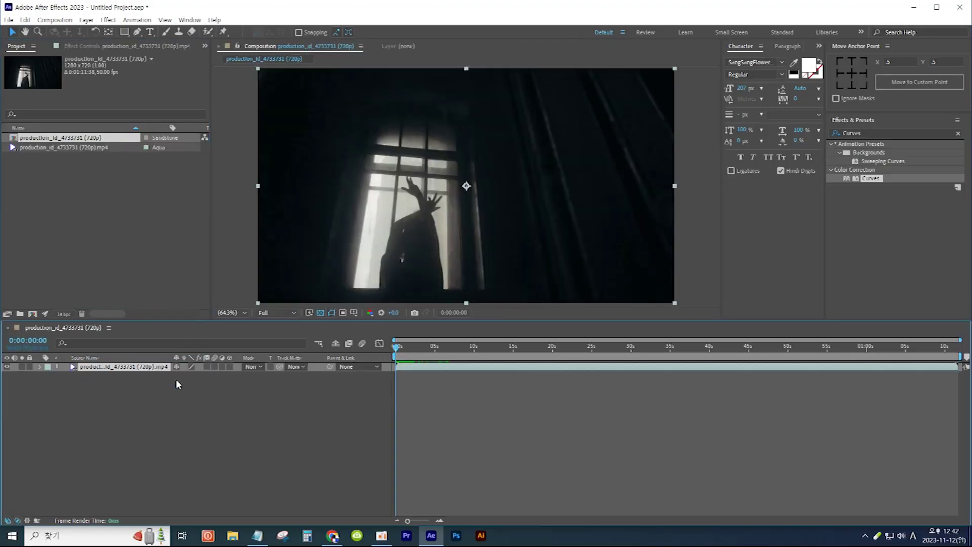
pyautogui.press('space')
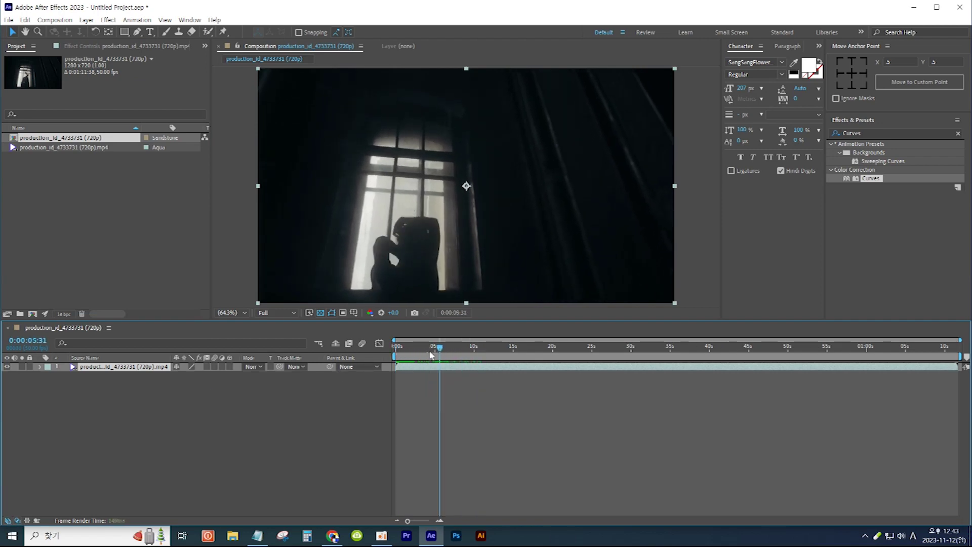
pyautogui.press('space')
# - Add Adjustment Layer 1 above the video in the timeline
pyautogui.rightClick(178, 425)
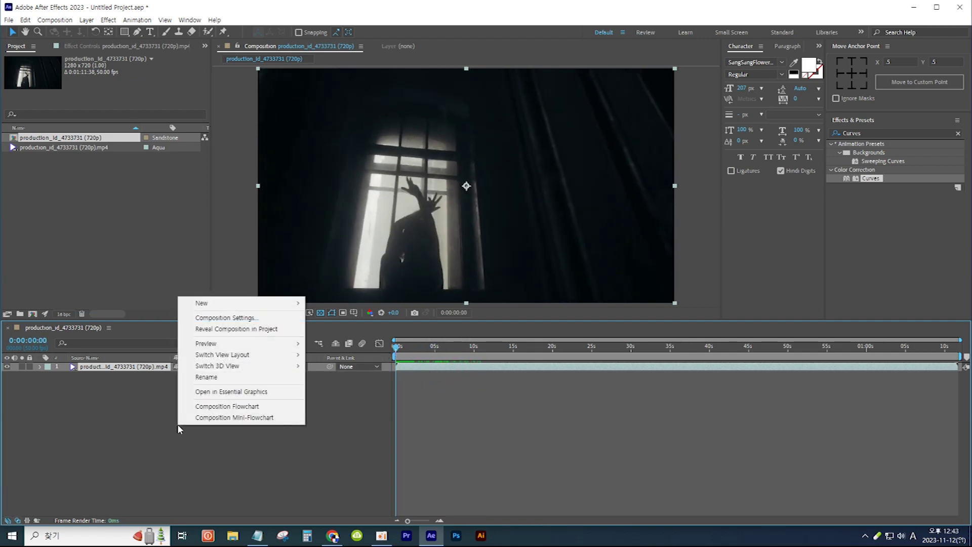
pyautogui.moveTo(230, 306)
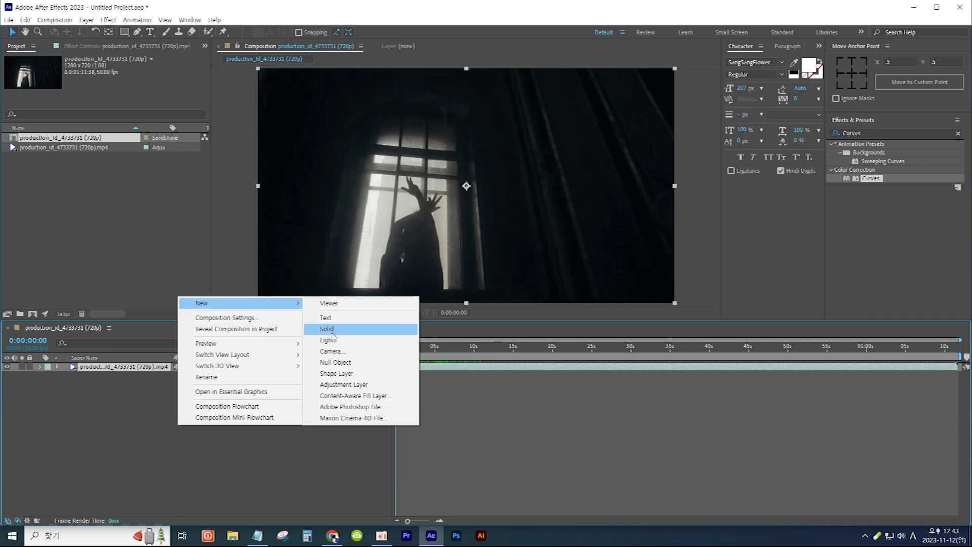
pyautogui.click(376, 390)
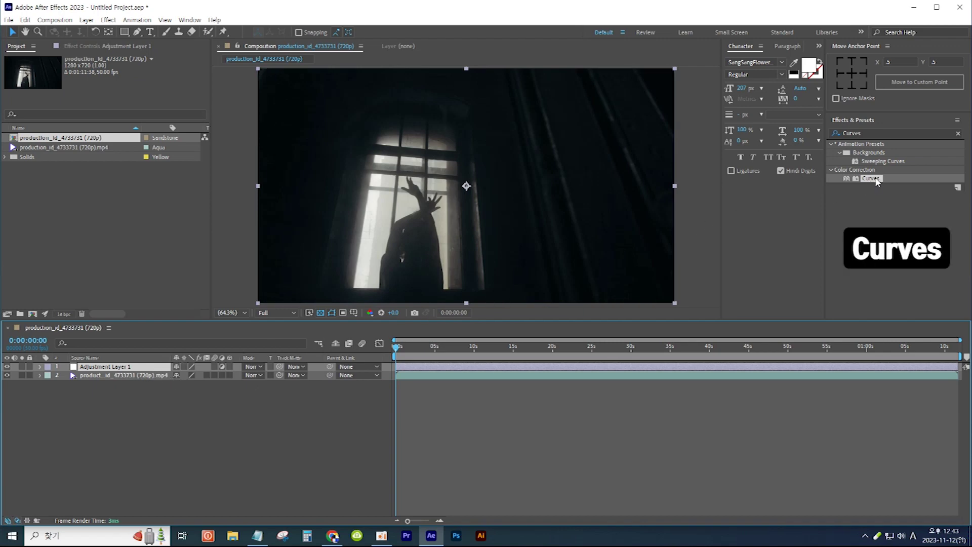
# - Apply Curves to Adjustment Layer 1 and bring CC Radial Fast Blur toward it
pyautogui.moveTo(877, 182); pyautogui.dragTo(155, 369)
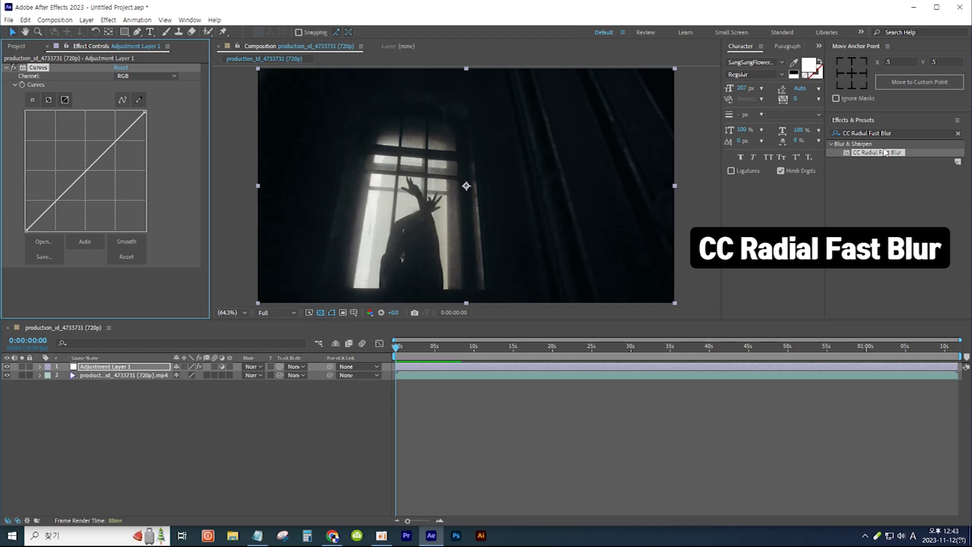
pyautogui.moveTo(884, 153); pyautogui.dragTo(143, 371)
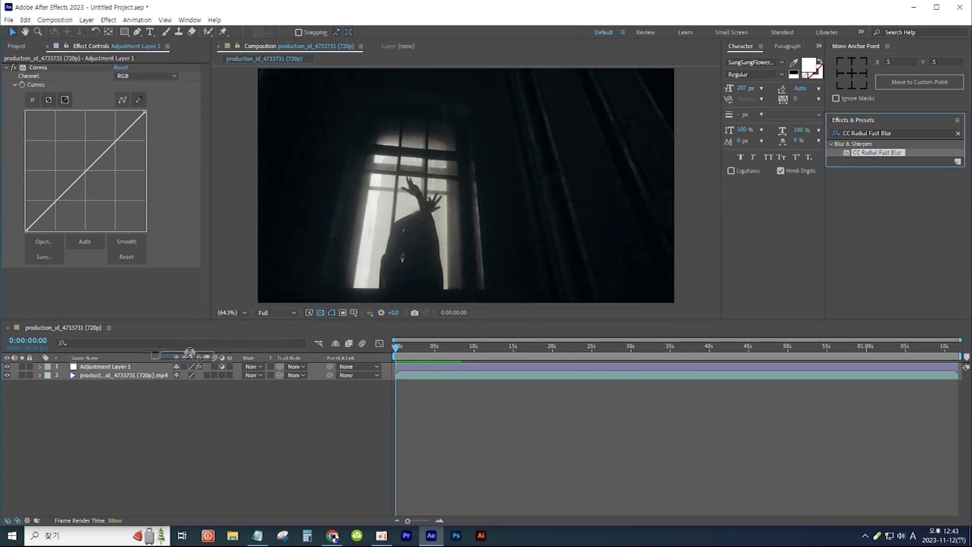
# - Apply CC Radial Fast Blur and pull the Curves endpoints inward for strong contrast
pyautogui.moveTo(142, 371); pyautogui.dragTo(143, 371)
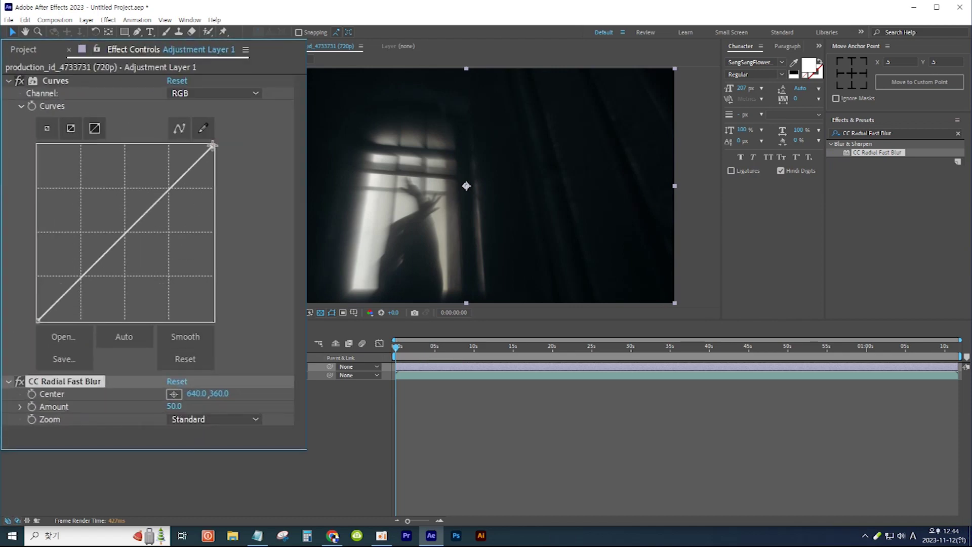
pyautogui.moveTo(213, 146); pyautogui.dragTo(154, 146)
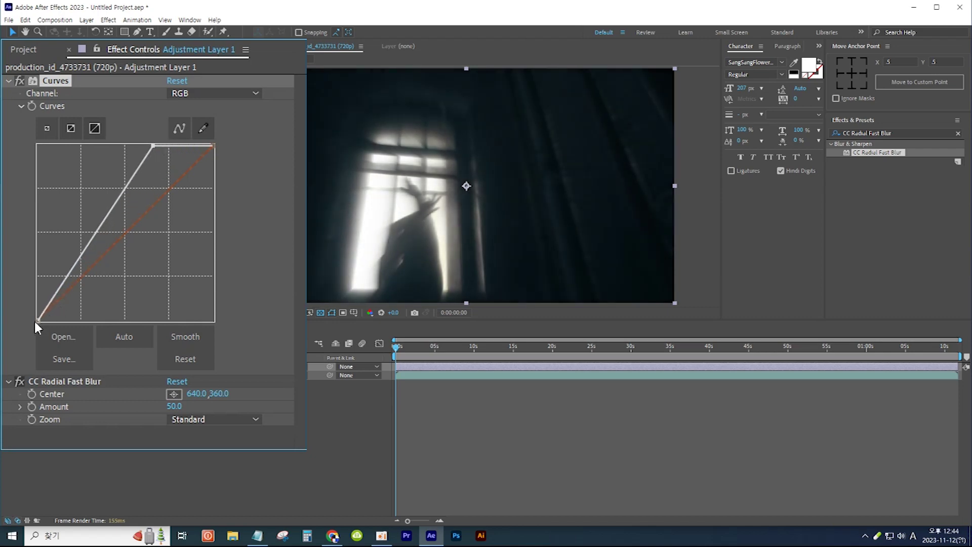
pyautogui.moveTo(39, 319); pyautogui.dragTo(101, 320)
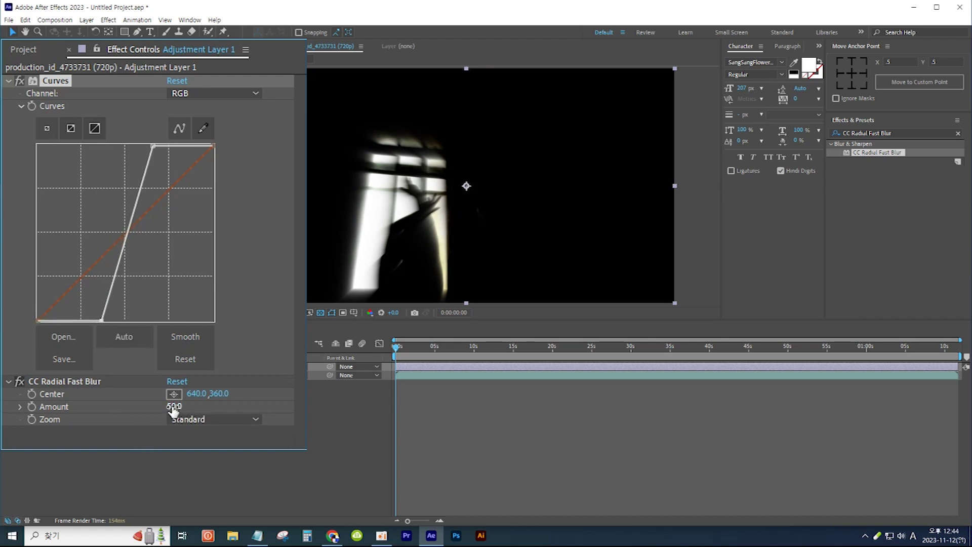
# - Raise the radial blur Amount to 96 and enable keyframing on its Center
pyautogui.moveTo(173, 406); pyautogui.dragTo(196, 406)
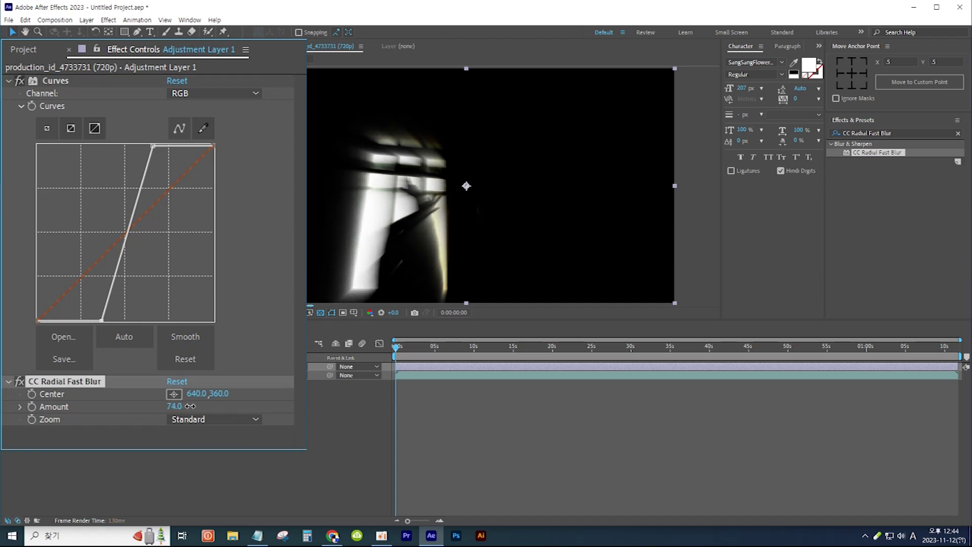
pyautogui.moveTo(197, 406); pyautogui.dragTo(205, 406)
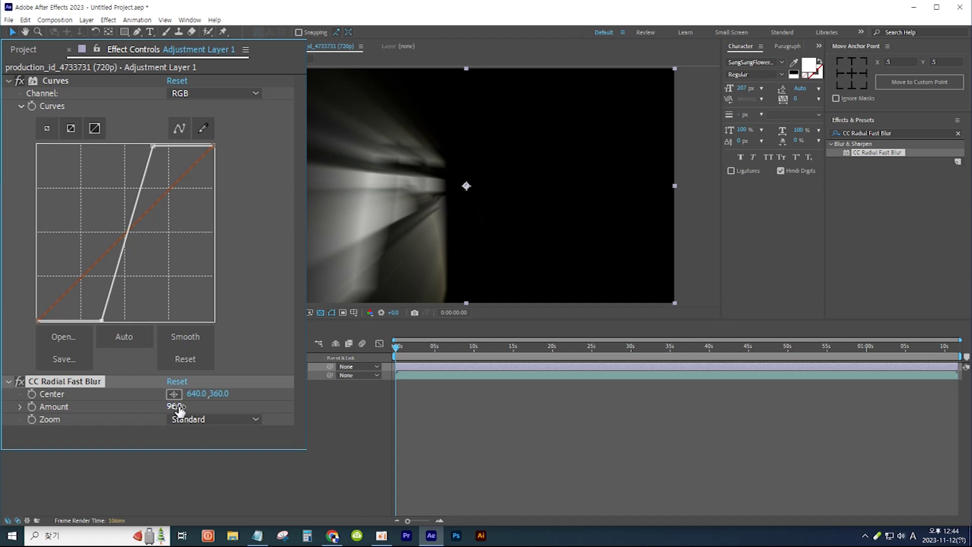
pyautogui.click(31, 393)
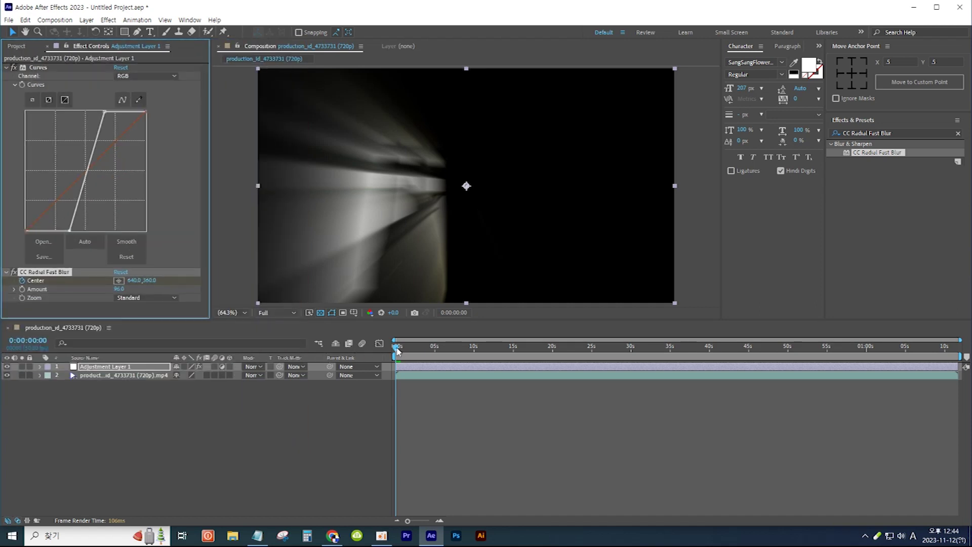
# - At 0:00:02:23, move the blur Center onto the bright window (403.6, 375.6)
pyautogui.moveTo(399, 352); pyautogui.dragTo(416, 351)
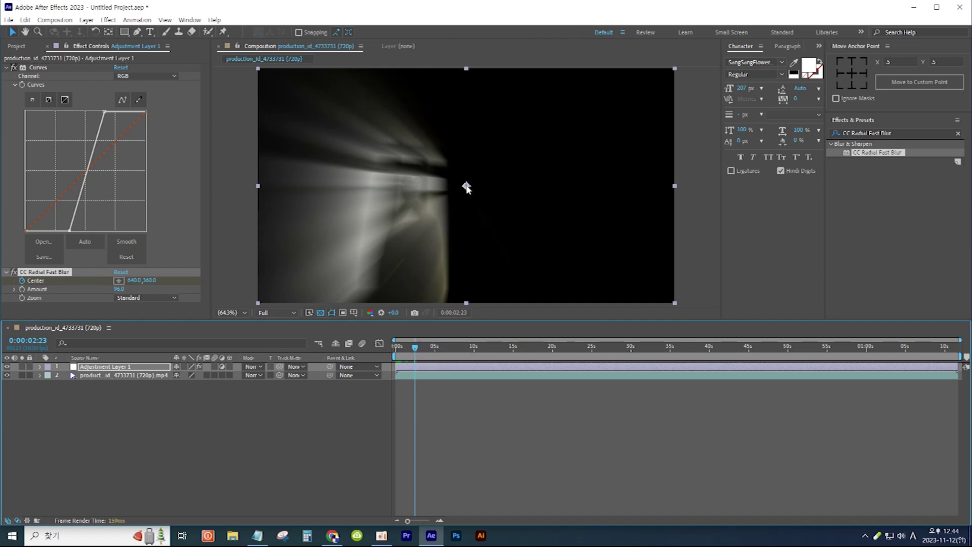
pyautogui.moveTo(466, 186); pyautogui.dragTo(391, 195)
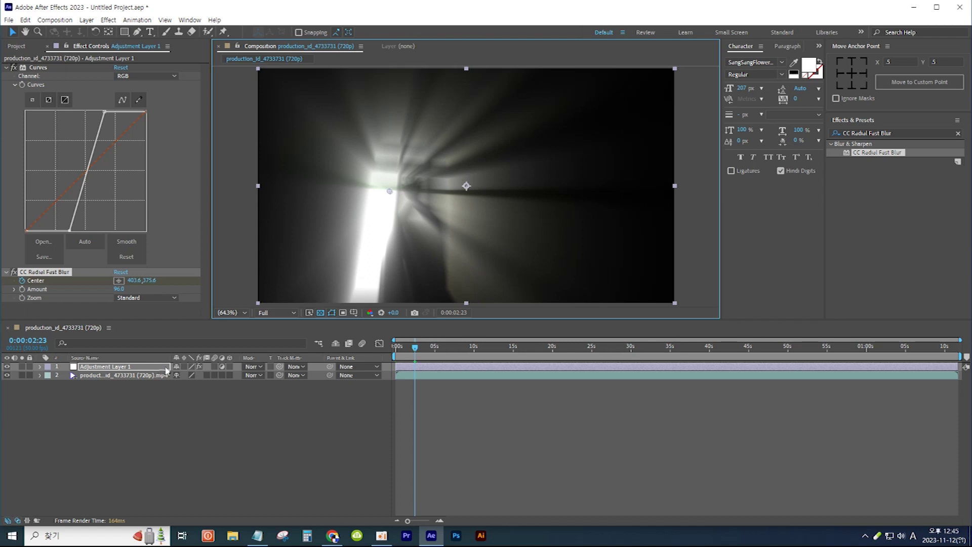
# - Set Adjustment Layer 1 to Screen blending and scrub the footage to review the rays
pyautogui.click(260, 366)
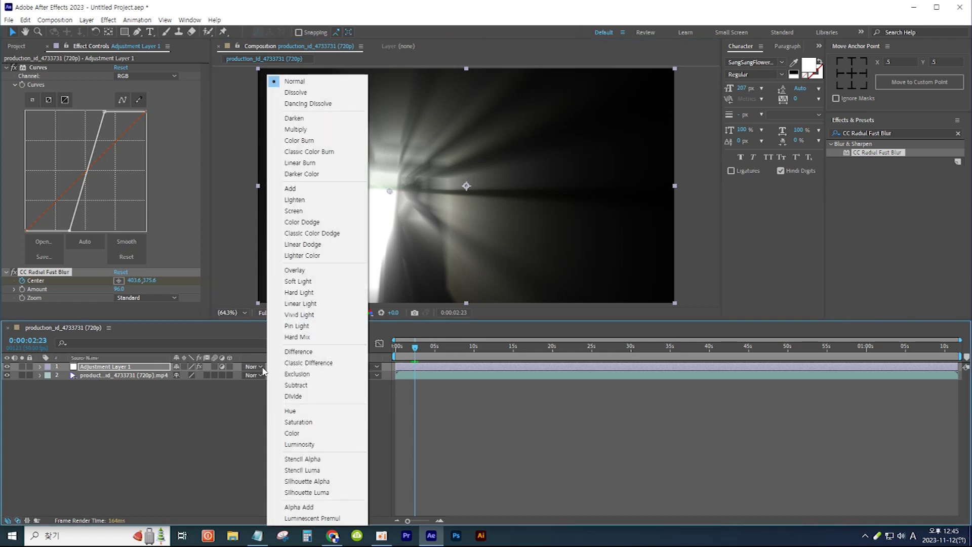
pyautogui.click(319, 211)
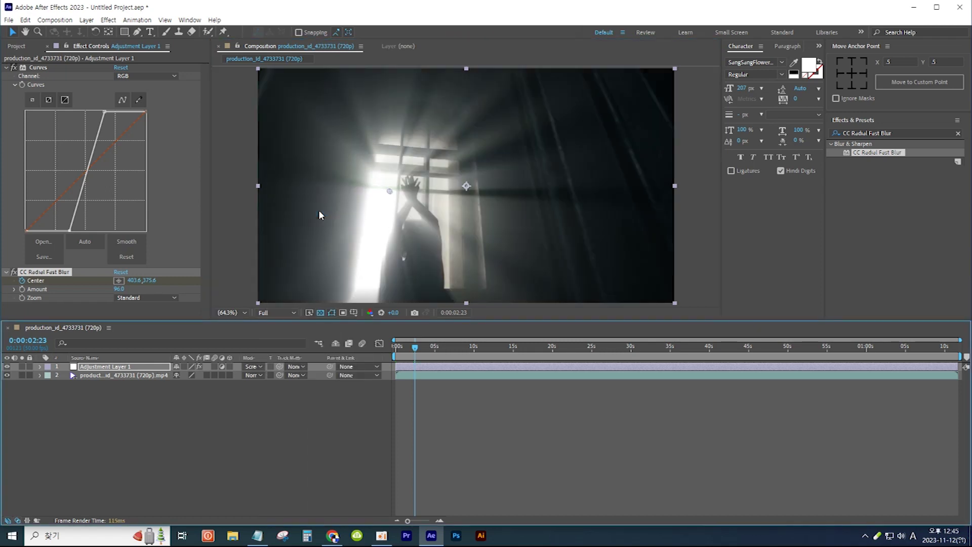
pyautogui.moveTo(415, 349); pyautogui.dragTo(392, 354)
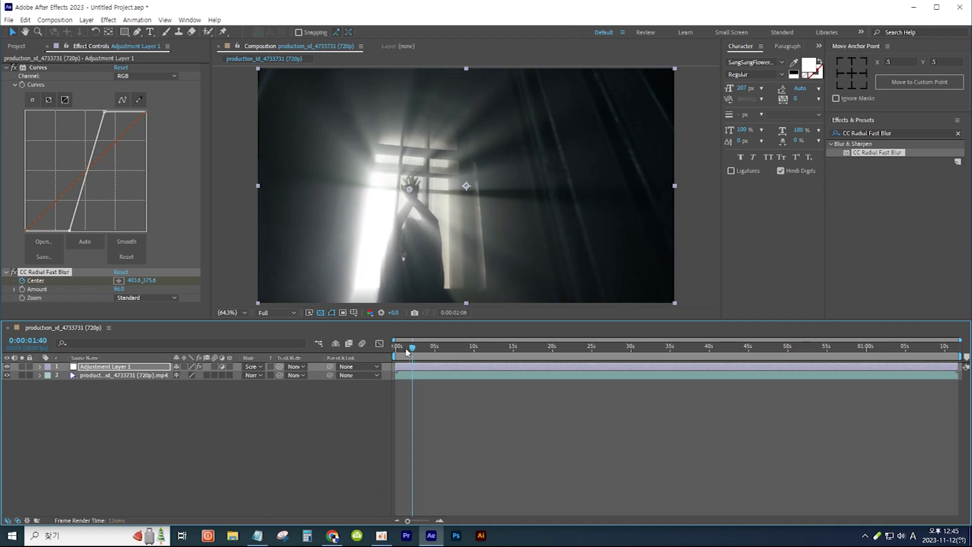
pyautogui.moveTo(399, 355)
pyautogui.mouseDown()
pyautogui.moveTo(422, 352)
pyautogui.moveTo(411, 353)
pyautogui.mouseUp()
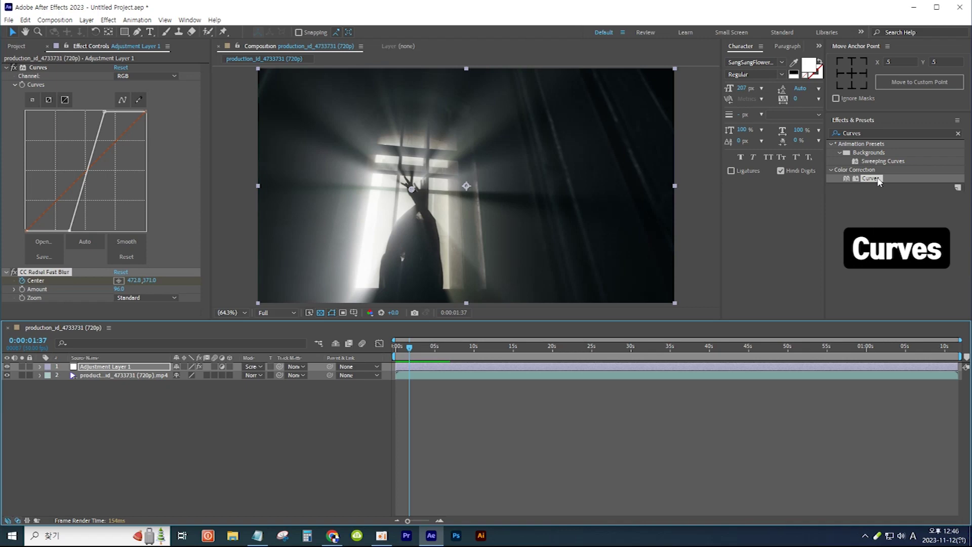
# - Apply a second Curves effect to Adjustment Layer 1 and bend it into a contrast S-curve
pyautogui.moveTo(878, 182); pyautogui.dragTo(160, 363)
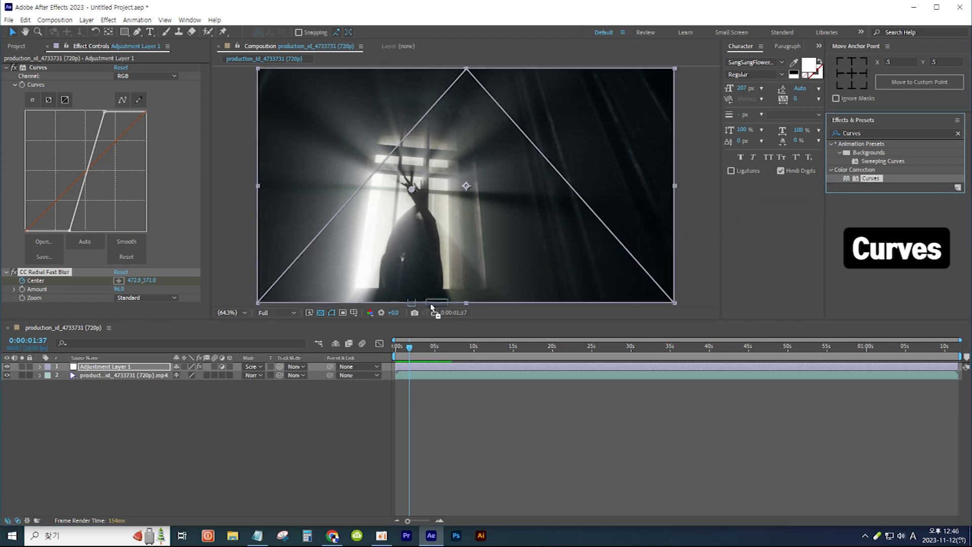
pyautogui.moveTo(159, 363); pyautogui.dragTo(153, 368)
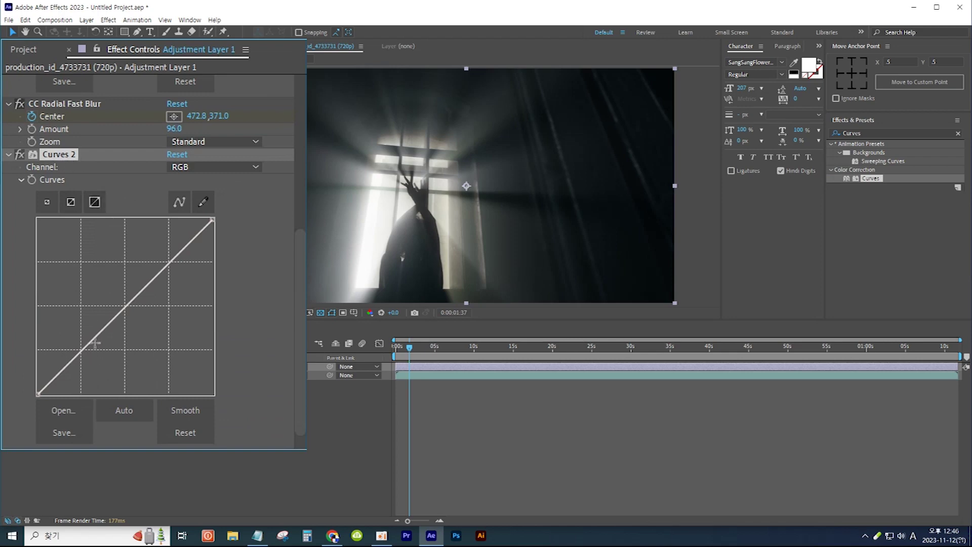
pyautogui.moveTo(91, 342); pyautogui.dragTo(104, 351)
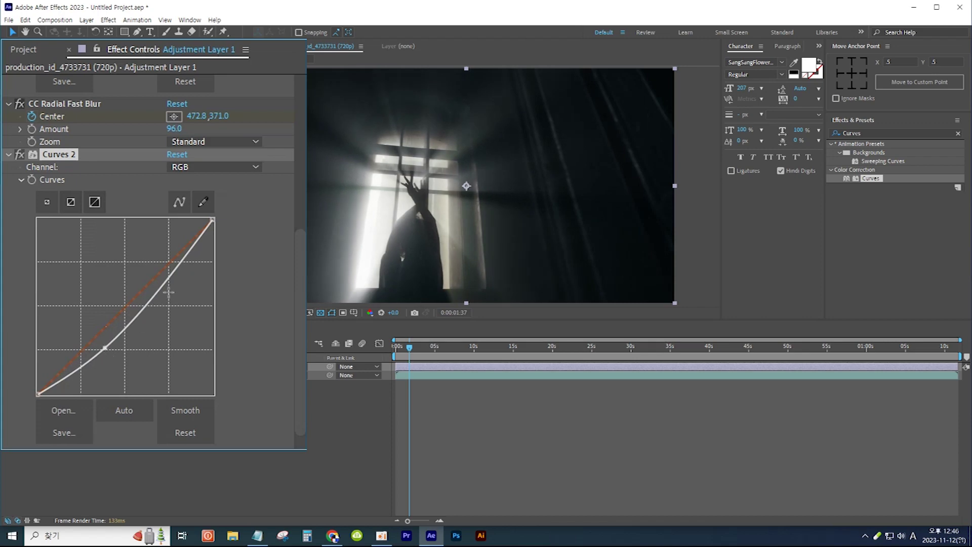
pyautogui.moveTo(174, 274)
pyautogui.mouseDown()
pyautogui.moveTo(157, 265)
pyautogui.moveTo(178, 280)
pyautogui.moveTo(151, 261)
pyautogui.mouseUp()
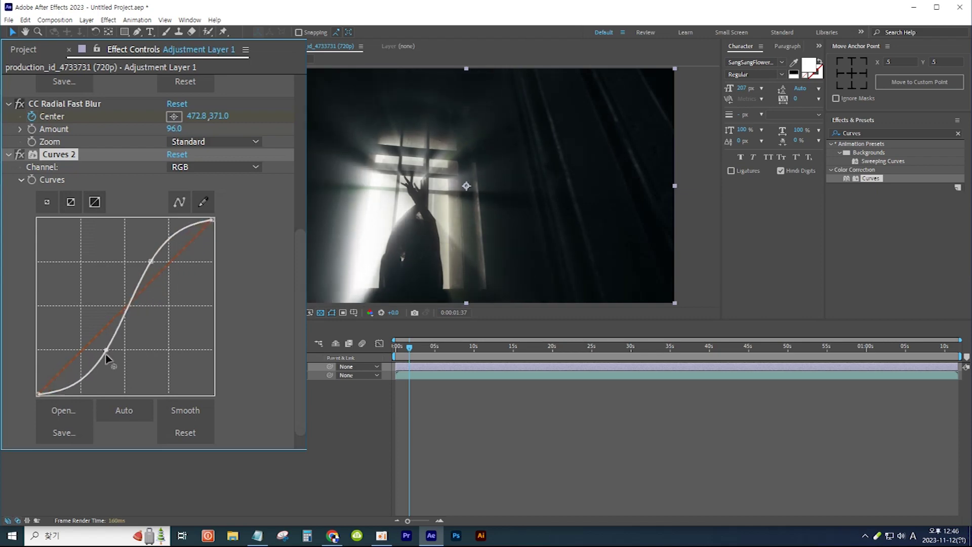
pyautogui.moveTo(104, 348); pyautogui.dragTo(100, 341)
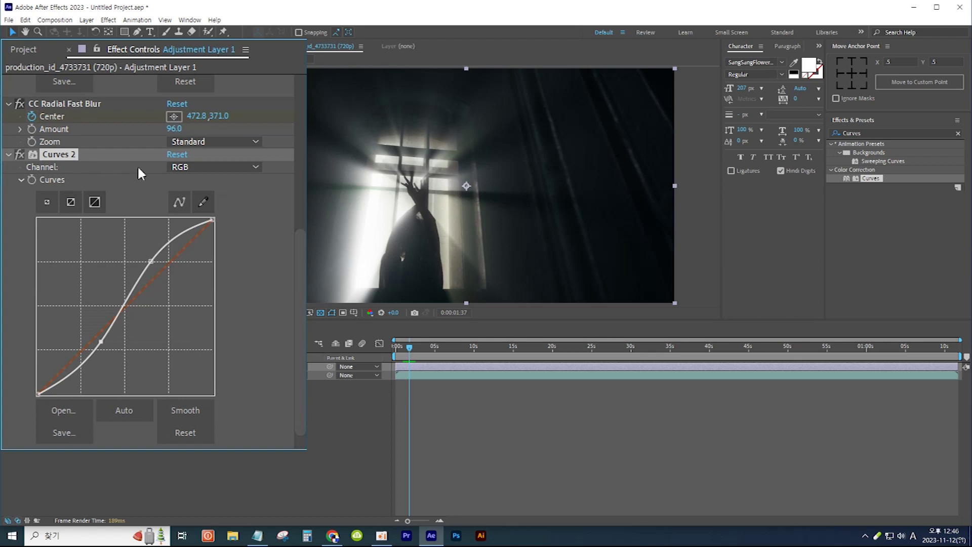
pyautogui.click(256, 166)
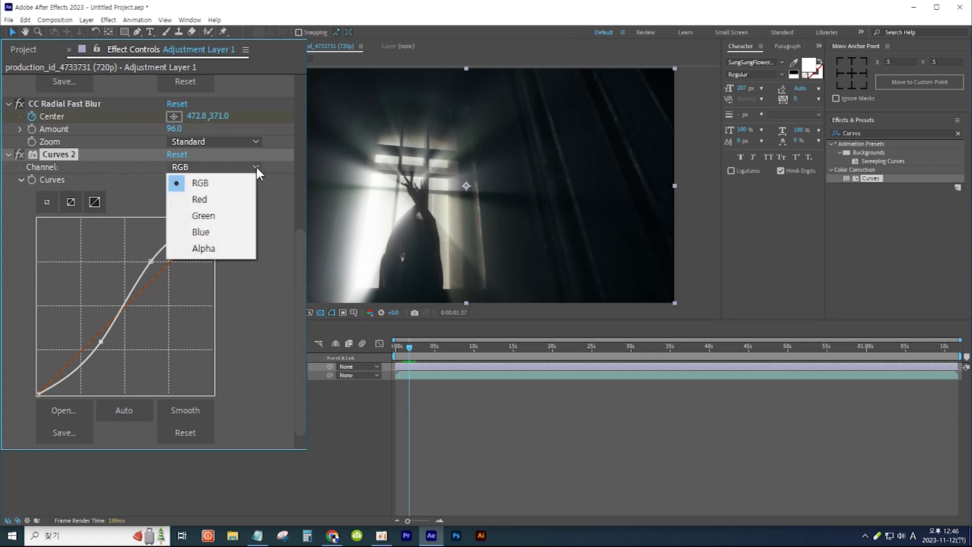
# - Try bowing up the Red and Green channel curves in Curves 2, undoing both
pyautogui.click(217, 201)
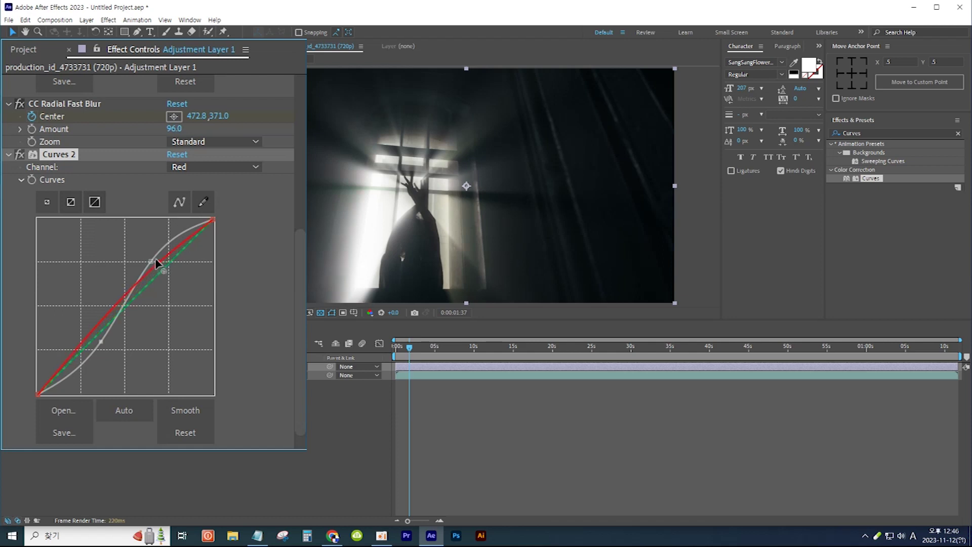
pyautogui.moveTo(155, 257); pyautogui.dragTo(138, 248)
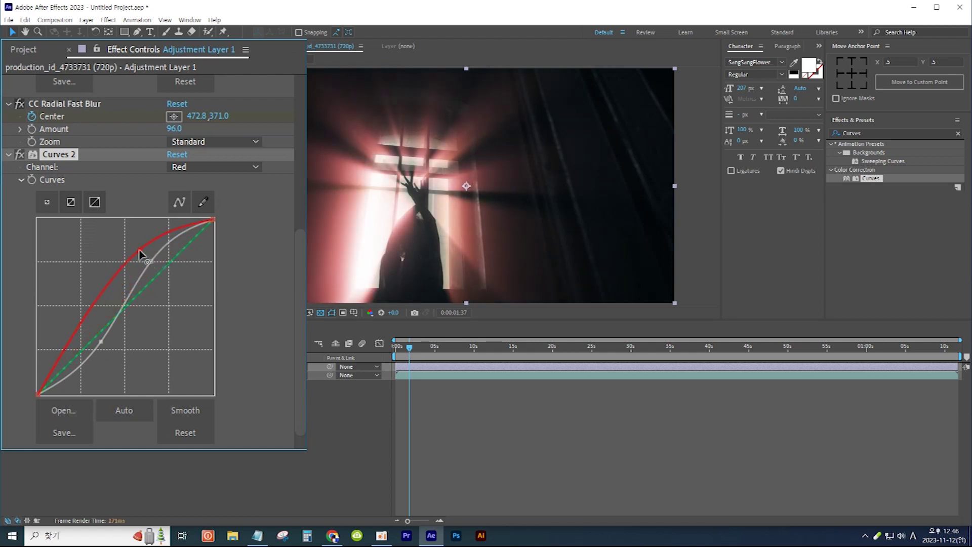
pyautogui.hotkey('ctrl', 'z')
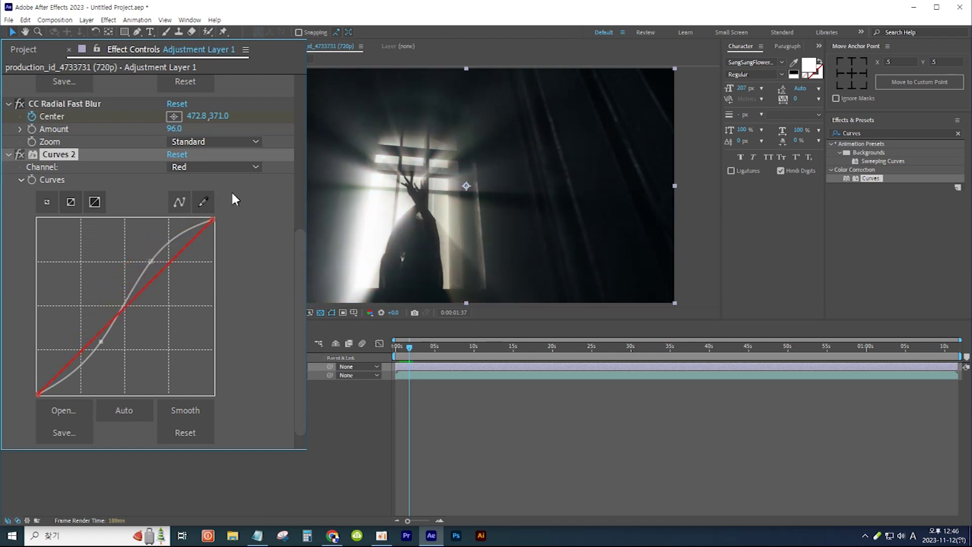
pyautogui.click(253, 167)
pyautogui.click(213, 216)
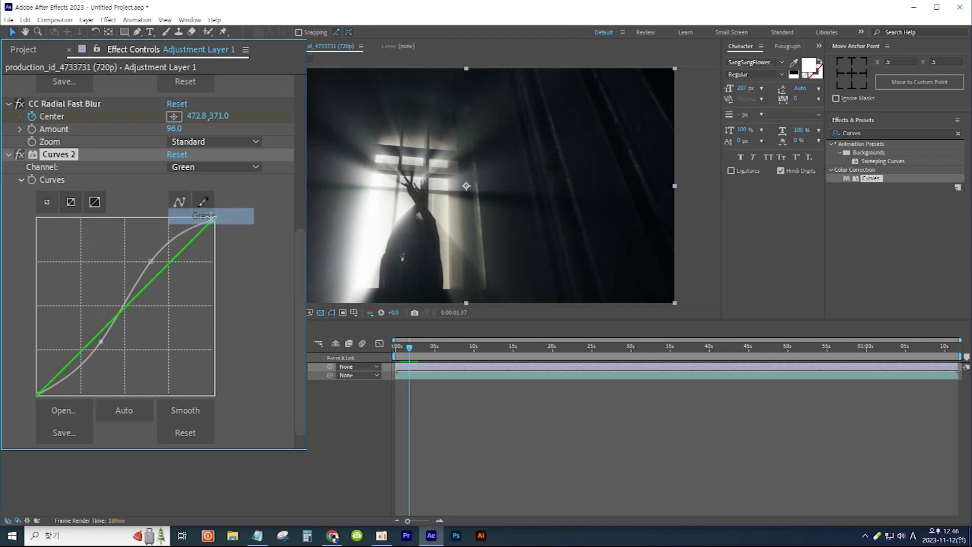
pyautogui.moveTo(167, 263); pyautogui.dragTo(153, 260)
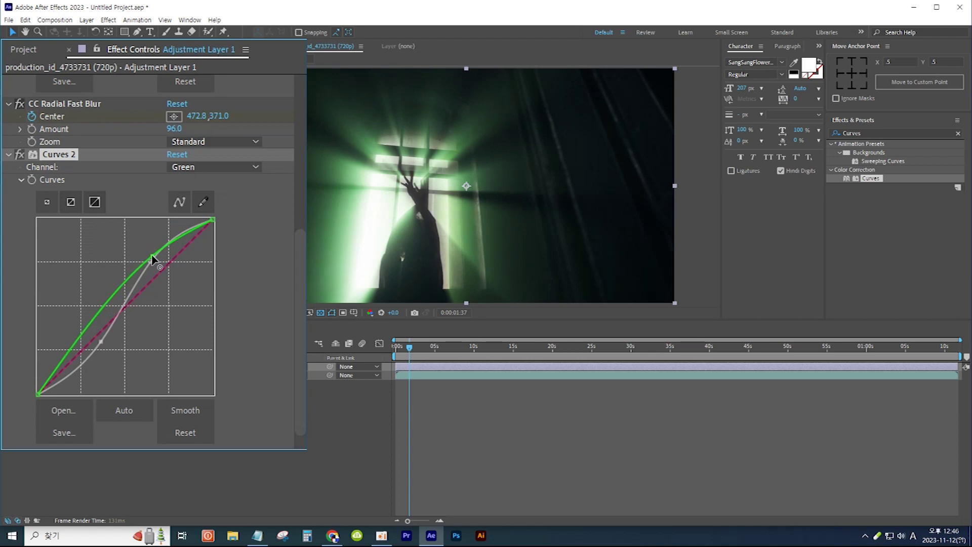
pyautogui.hotkey('ctrl', 'z')
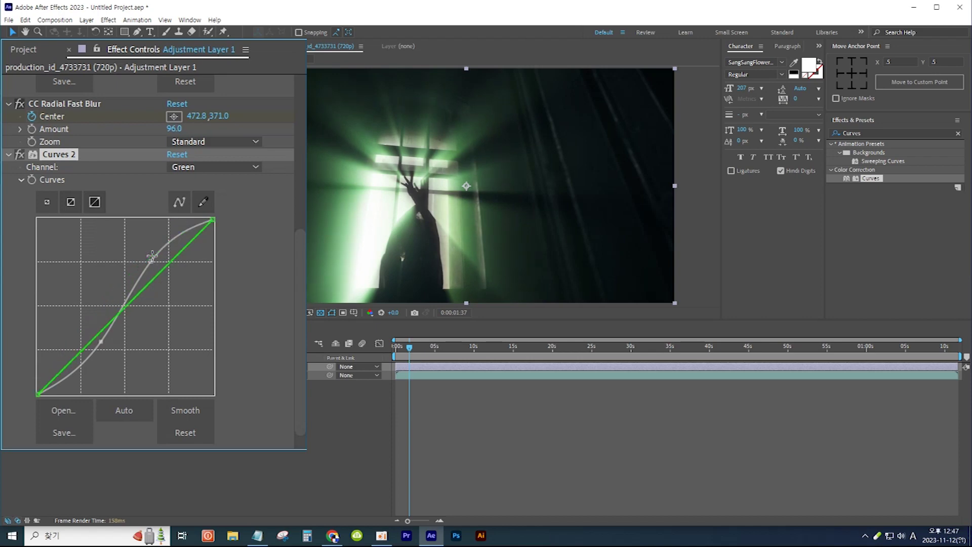
# - Bow the Blue channel curve upward for a bluish tint and play from the first frame
pyautogui.click(257, 166)
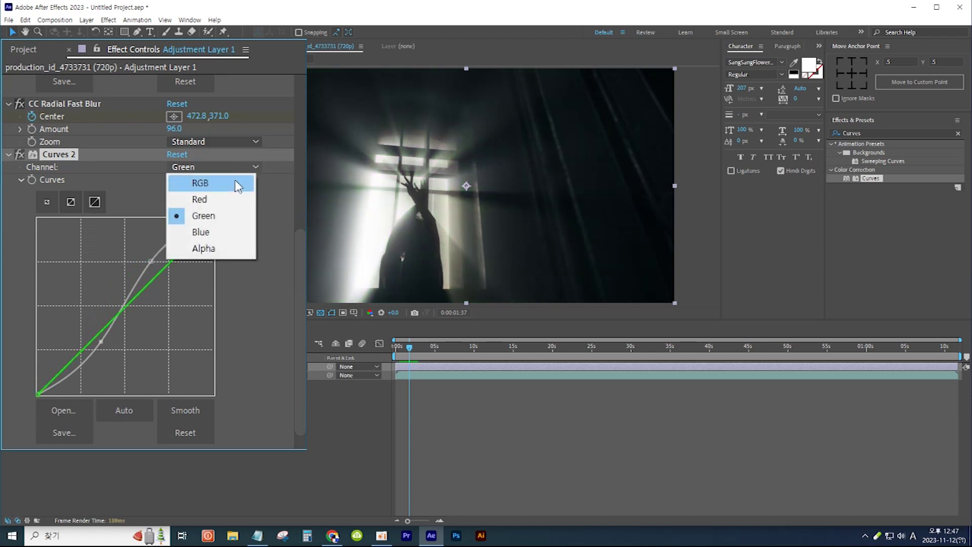
pyautogui.click(203, 232)
pyautogui.moveTo(169, 263); pyautogui.dragTo(154, 249)
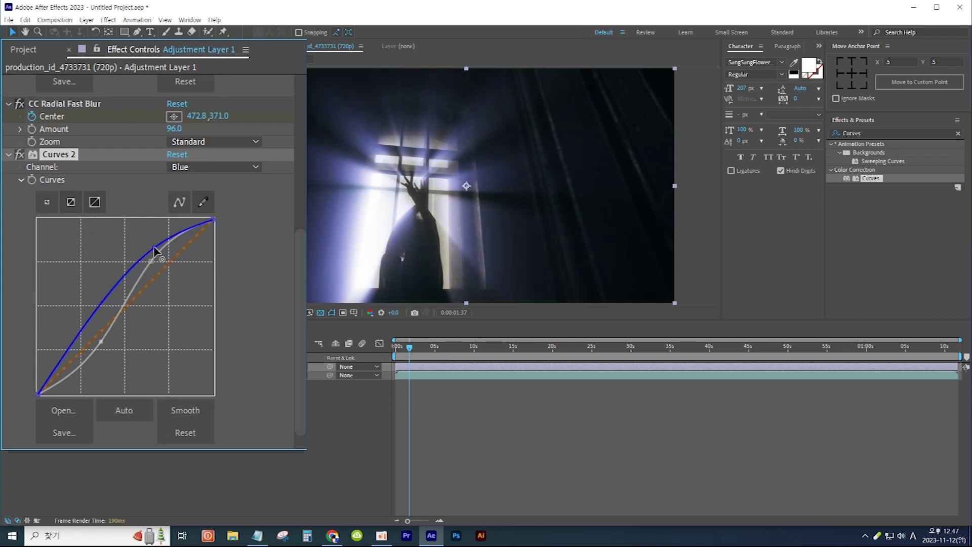
pyautogui.moveTo(409, 350); pyautogui.dragTo(393, 352)
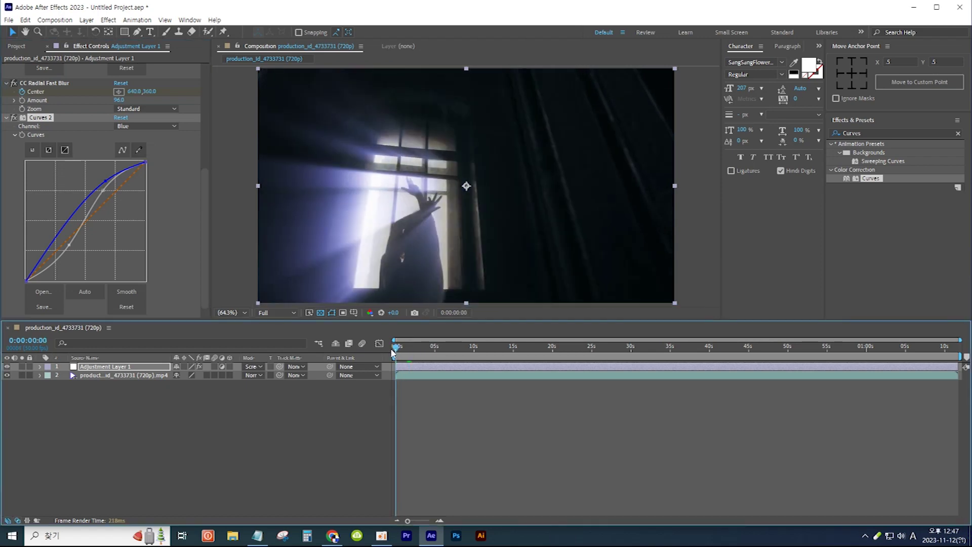
pyautogui.press('space')
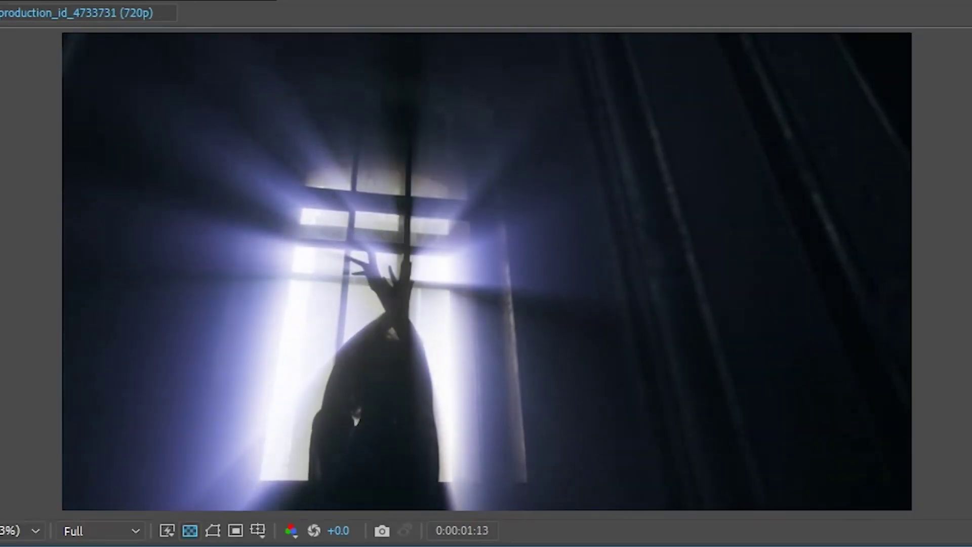